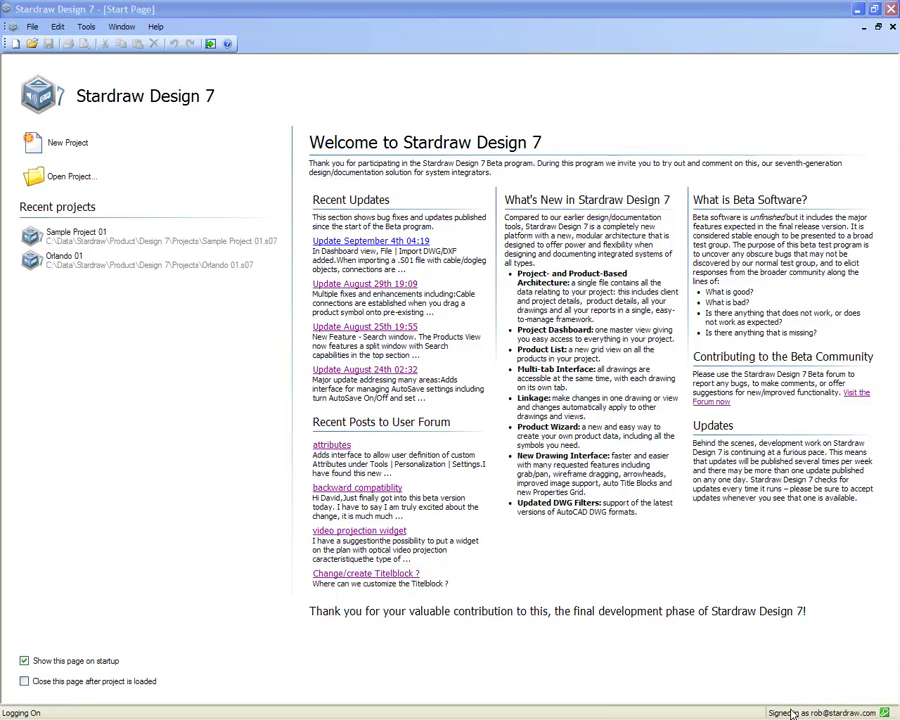
click(792, 712)
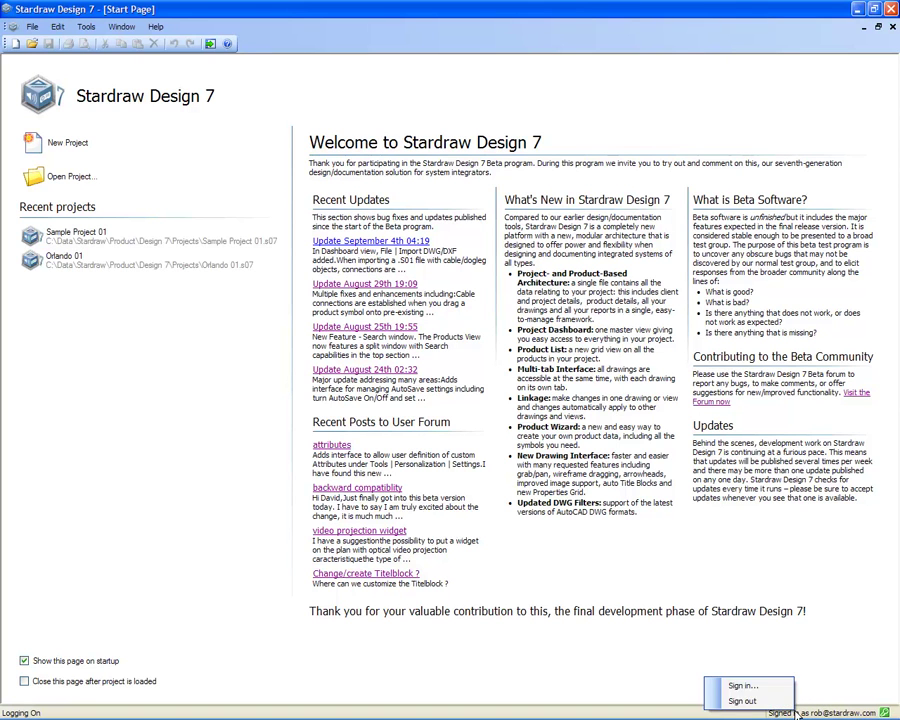
click(800, 684)
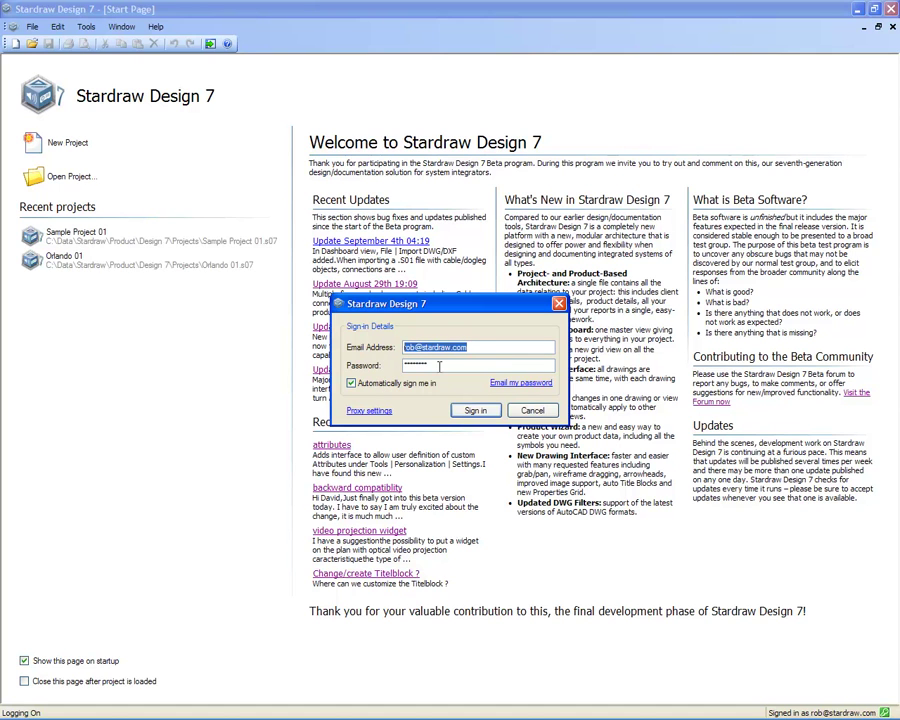
click(536, 412)
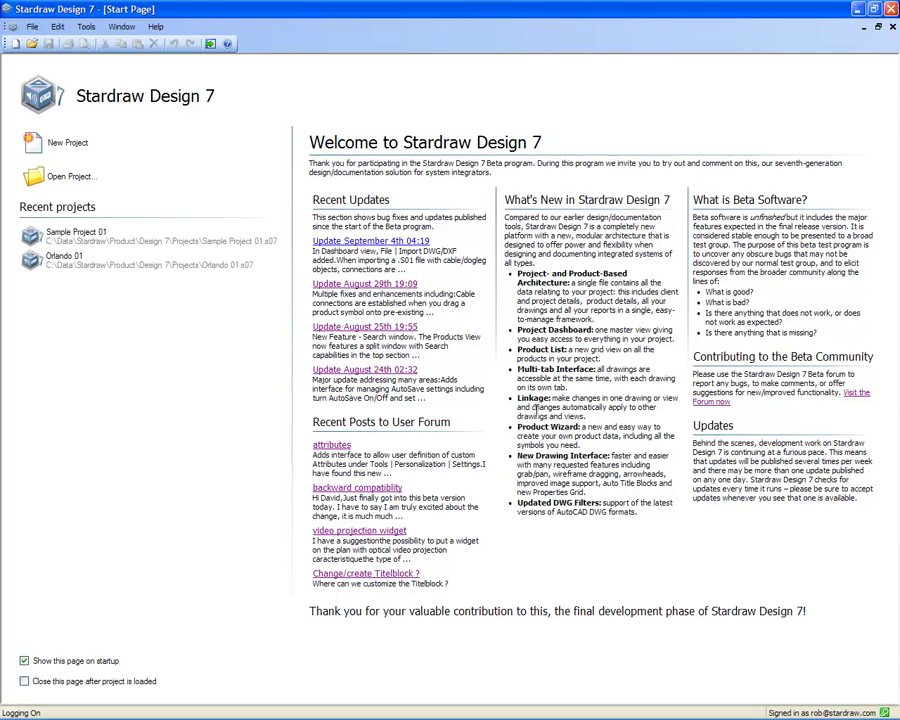
Open Tools > Personalization and enter Director as the job title in Personal details
click(88, 28)
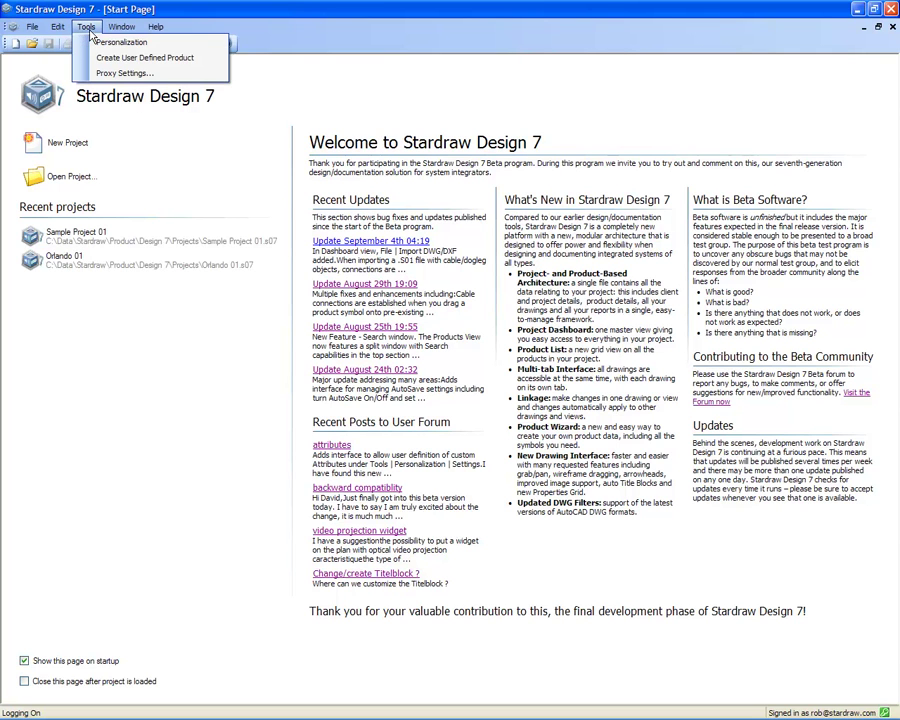
click(147, 45)
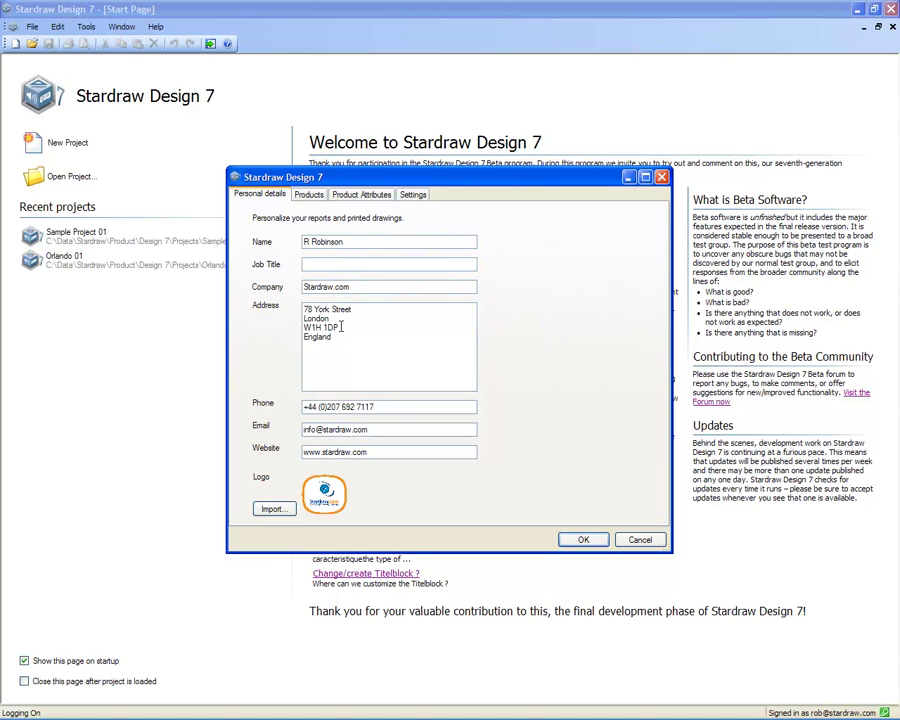
click(328, 263)
text(Director)
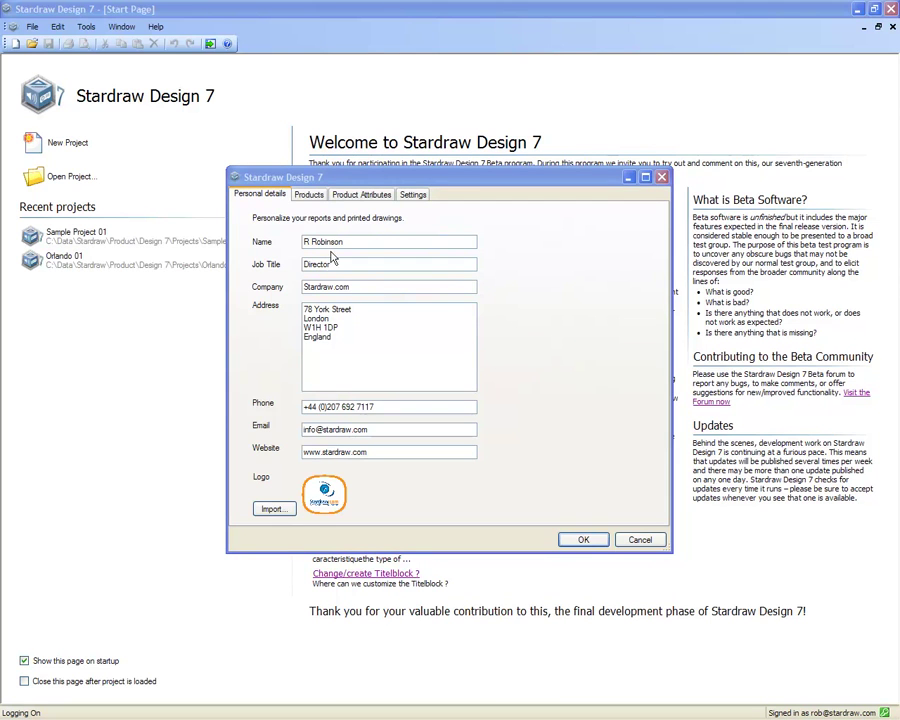
On the Products tab, move Crown and JBL into the selected manufacturers list (2 of 120)
click(312, 199)
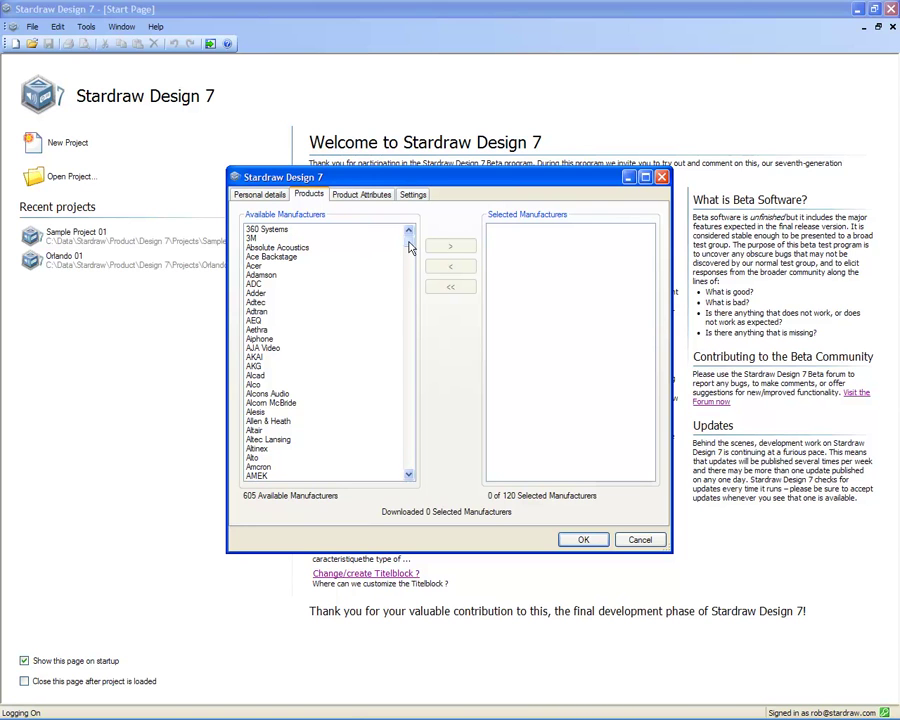
mouse_move(408, 247)
mouse_down()
mouse_move(408, 462)
mouse_move(409, 232)
mouse_up()
drag(408, 232, 407, 298)
click(266, 466)
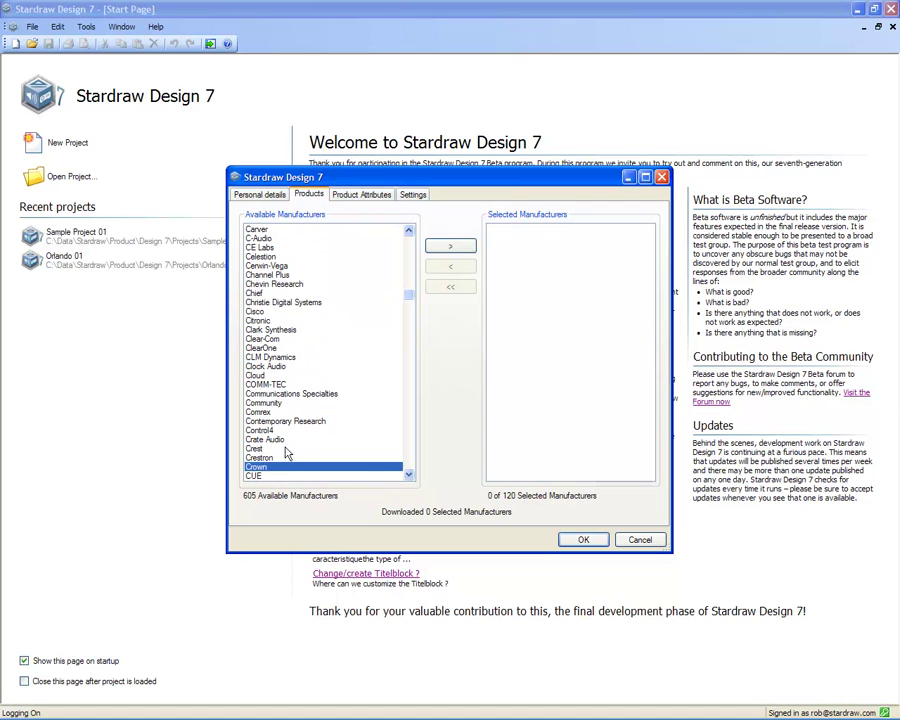
drag(407, 302, 407, 355)
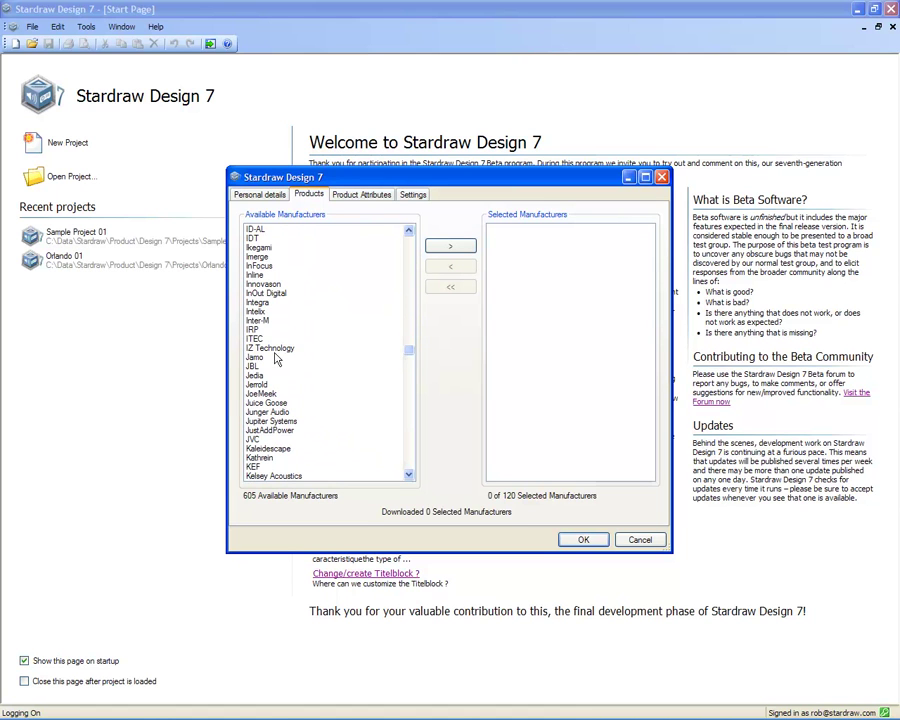
click(253, 366)
click(452, 248)
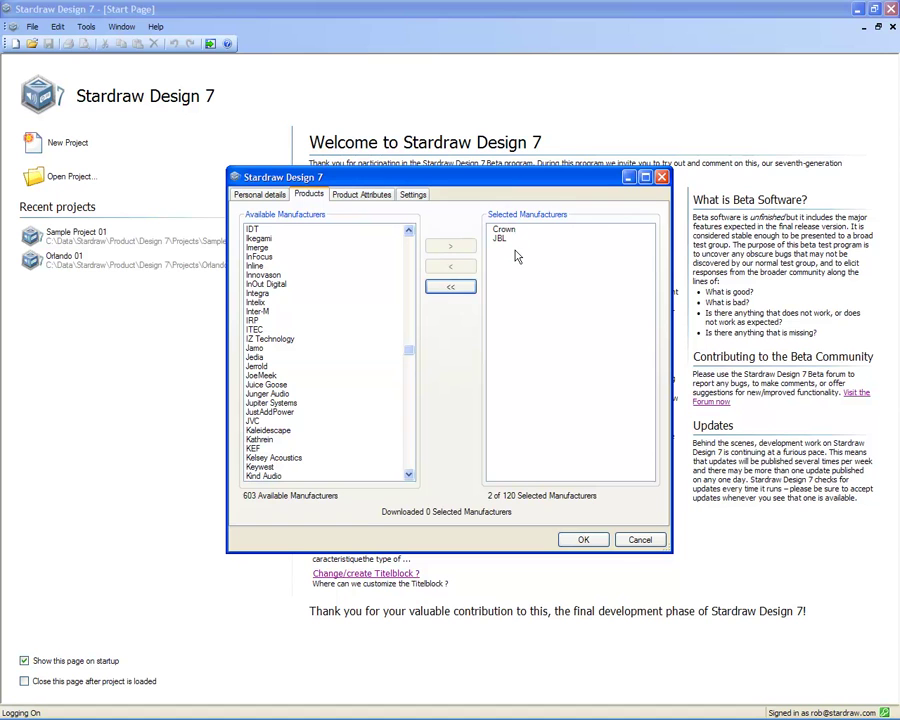
Confirm Personalization with OK so the Crown and JBL libraries download
click(567, 542)
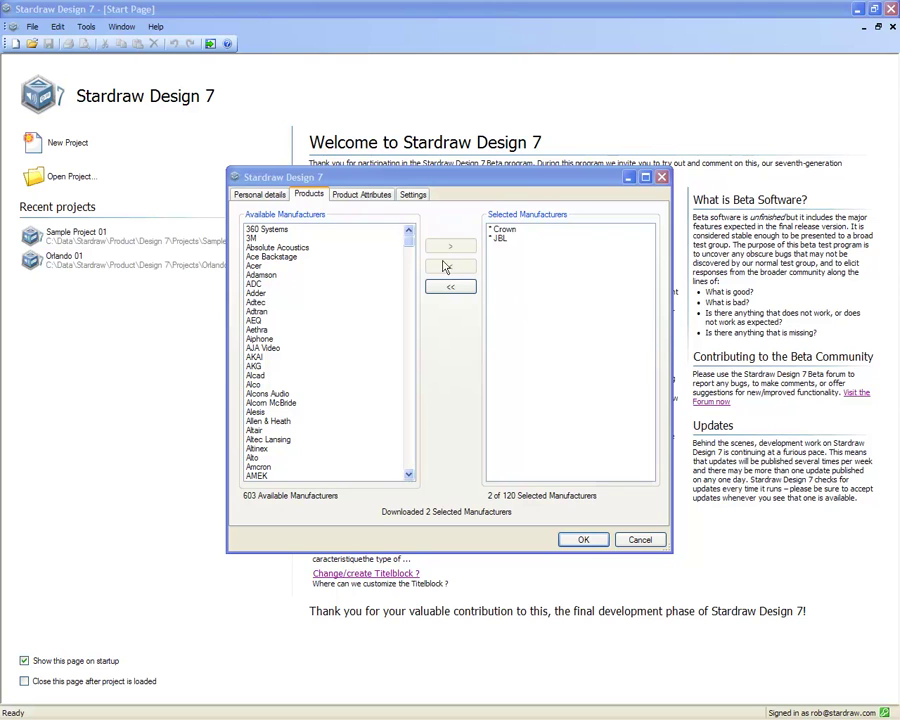
On the Product Attributes tab, list Cost Price, Sale Price, Supplier and Stock Code, one per line
click(362, 195)
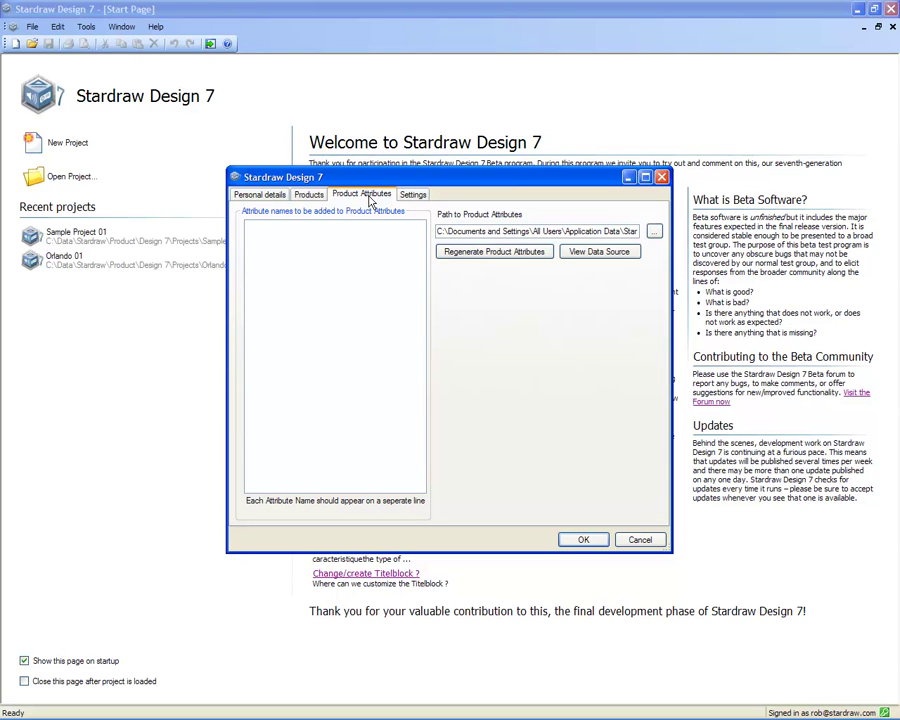
click(311, 276)
text(Cost Price)
key(Return)
text(Price)
key(BackSpace)
key(BackSpace)
key(BackSpace)
key(BackSpace)
key(BackSpace)
text(Sale Price)
key(Return)
text(Supplier)
key(Return)
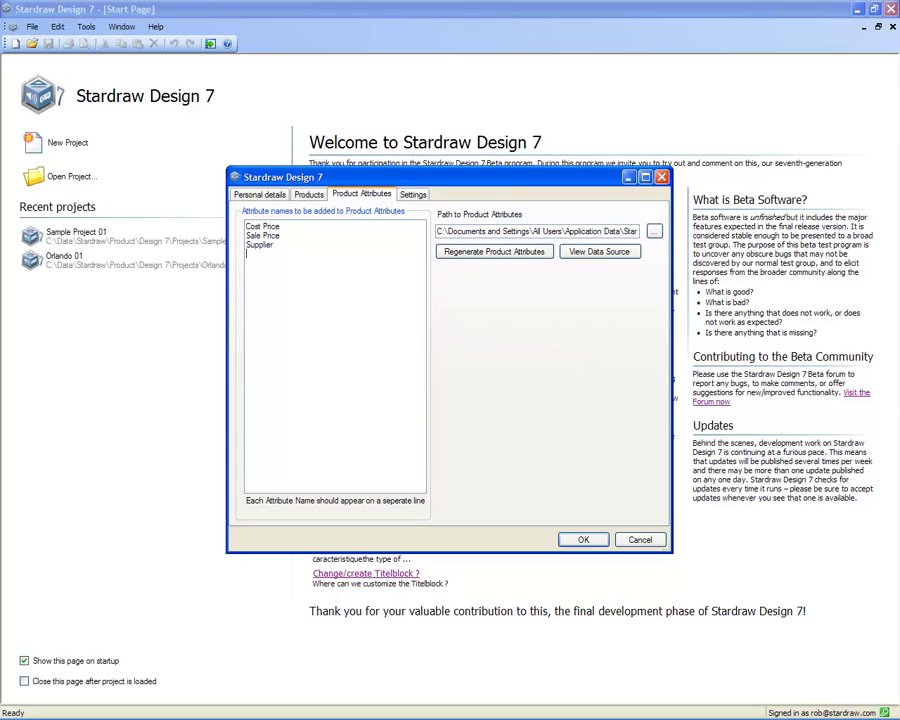
text(Stock)
text(Code)
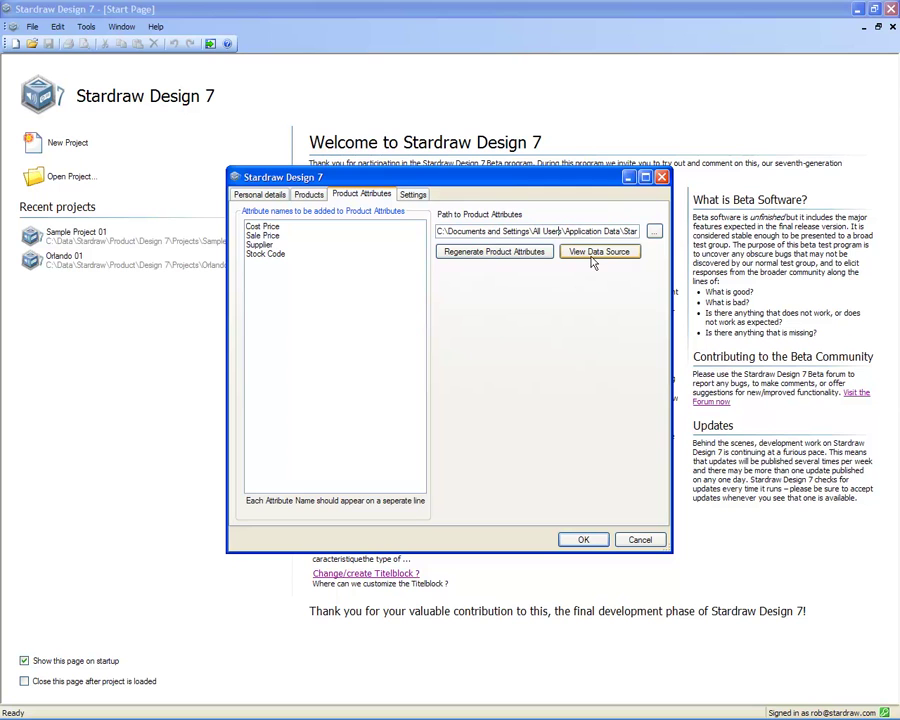
Regenerate the product attributes file until it reports Done
key(End)
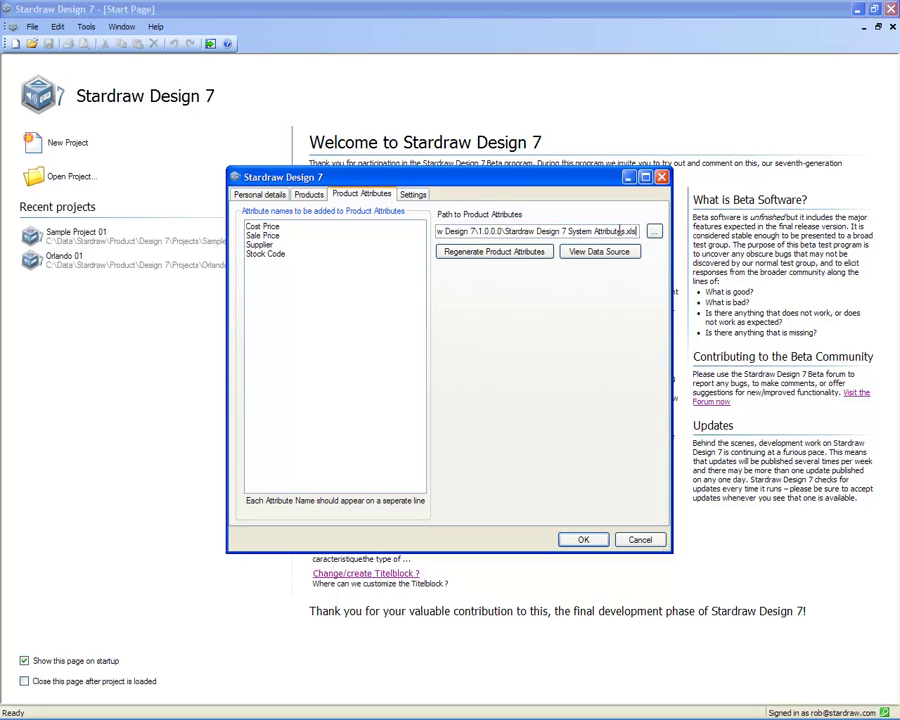
click(493, 251)
click(487, 255)
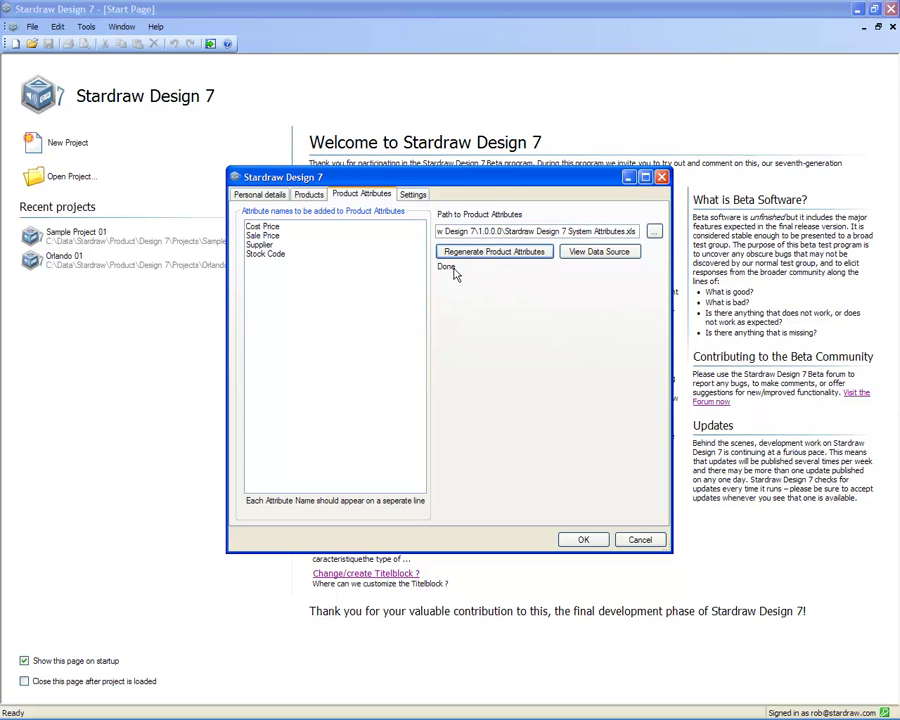
Open the attributes workbook in Excel, autofit the JBL sheet's columns and narrow Description column B
click(615, 257)
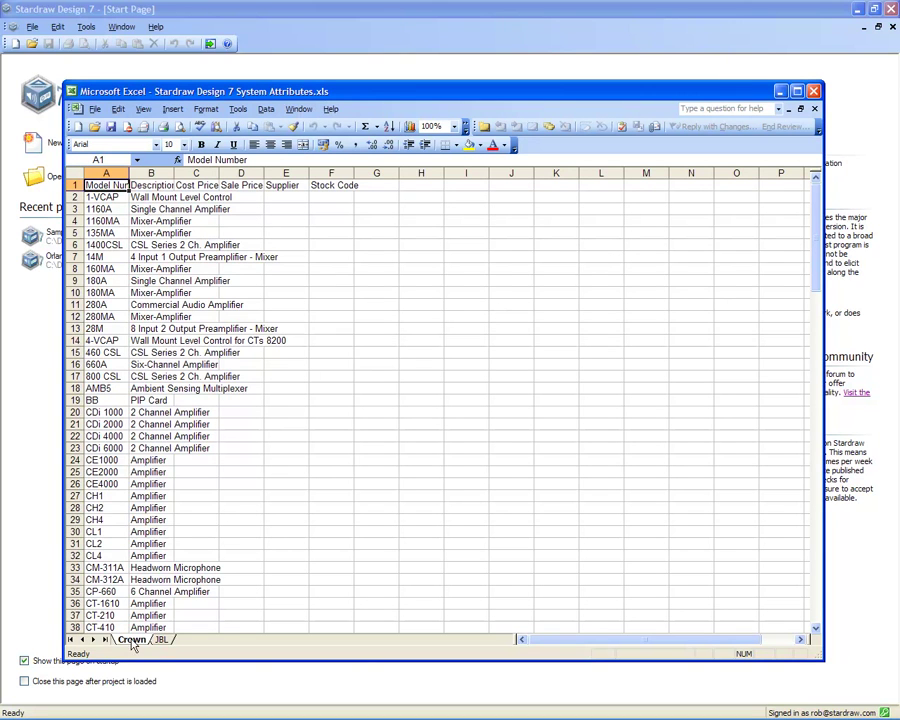
click(161, 640)
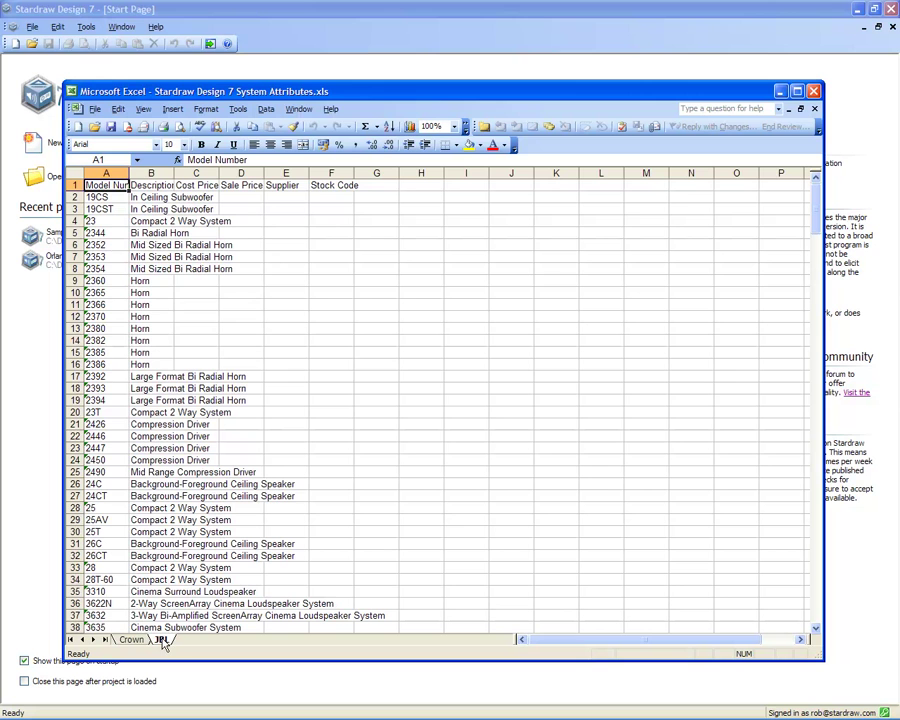
click(73, 173)
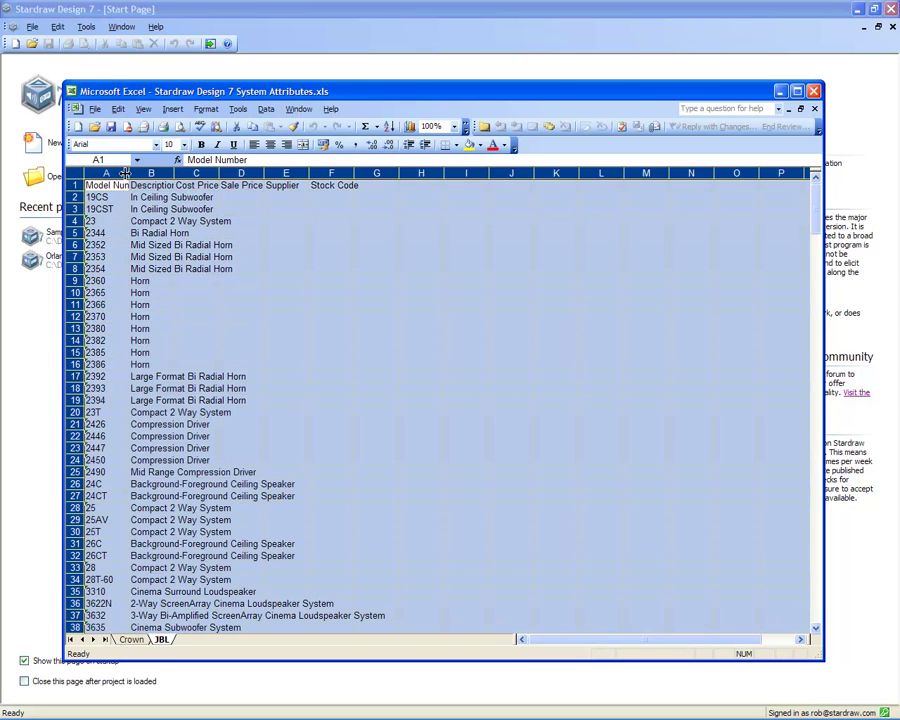
double_click(130, 173)
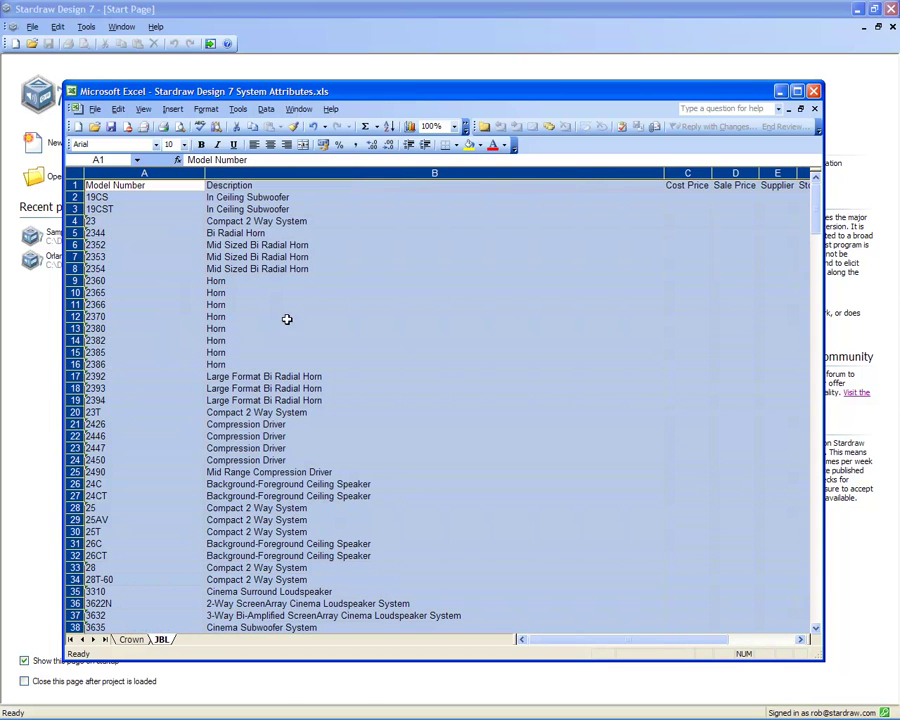
click(615, 173)
drag(663, 173, 488, 173)
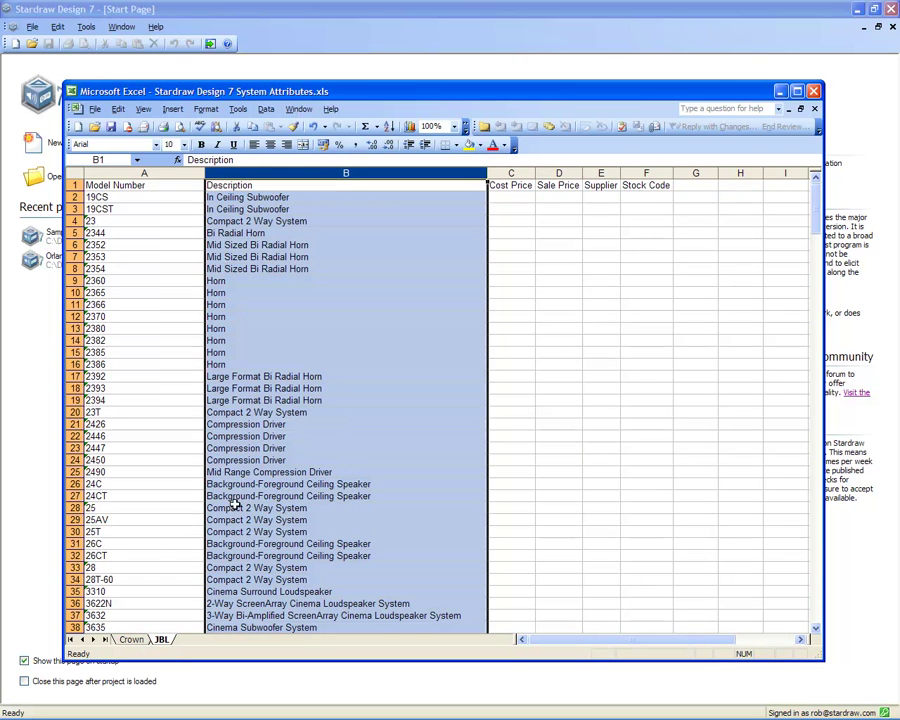
Autofit all columns on the Crown sheet and check the four new attribute headings
click(131, 639)
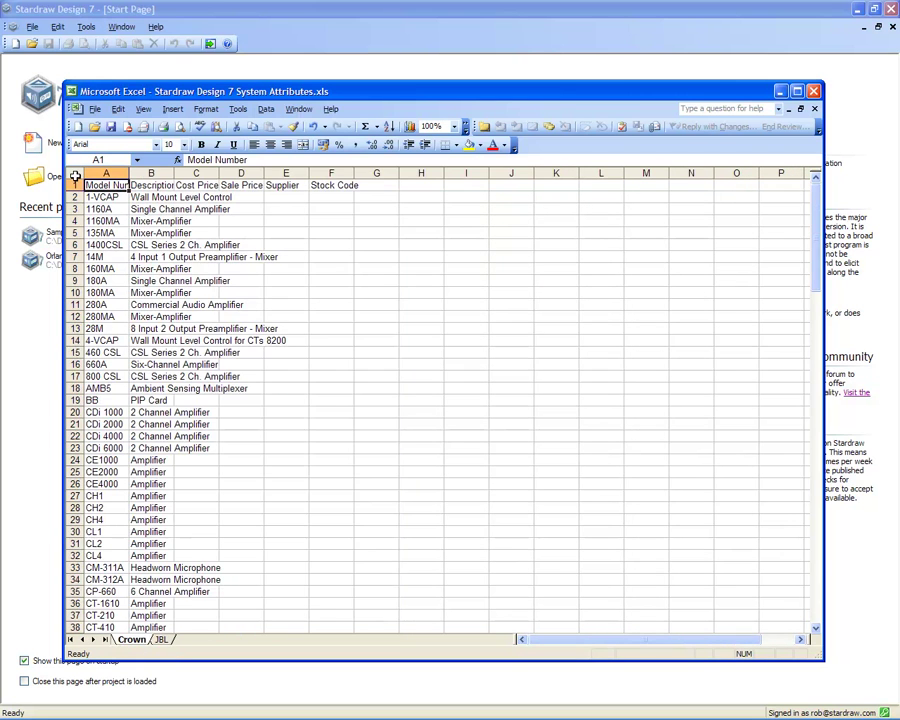
click(77, 174)
double_click(128, 173)
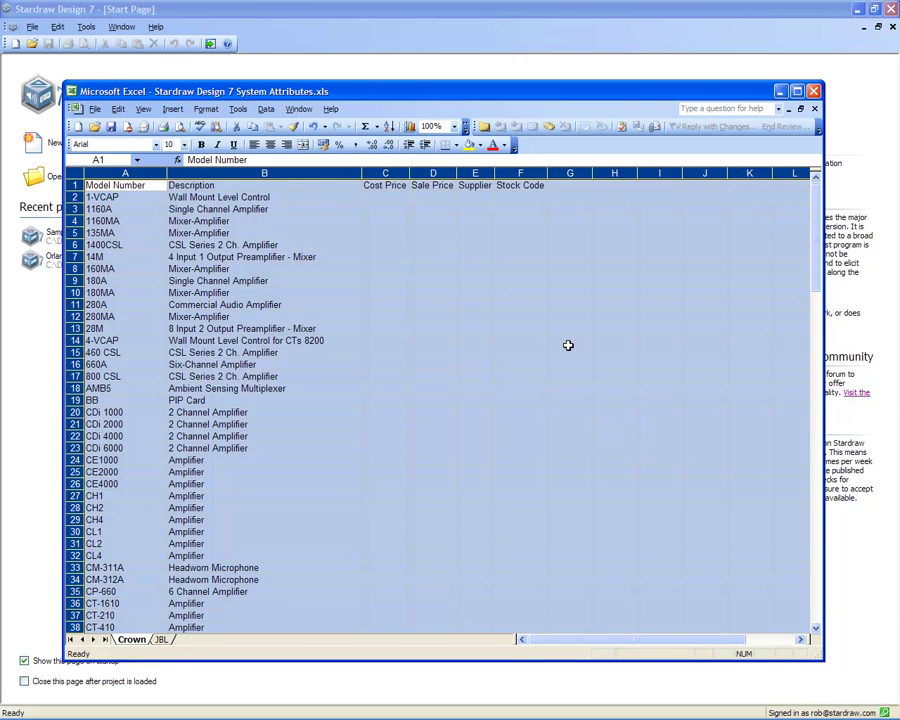
click(395, 186)
click(440, 186)
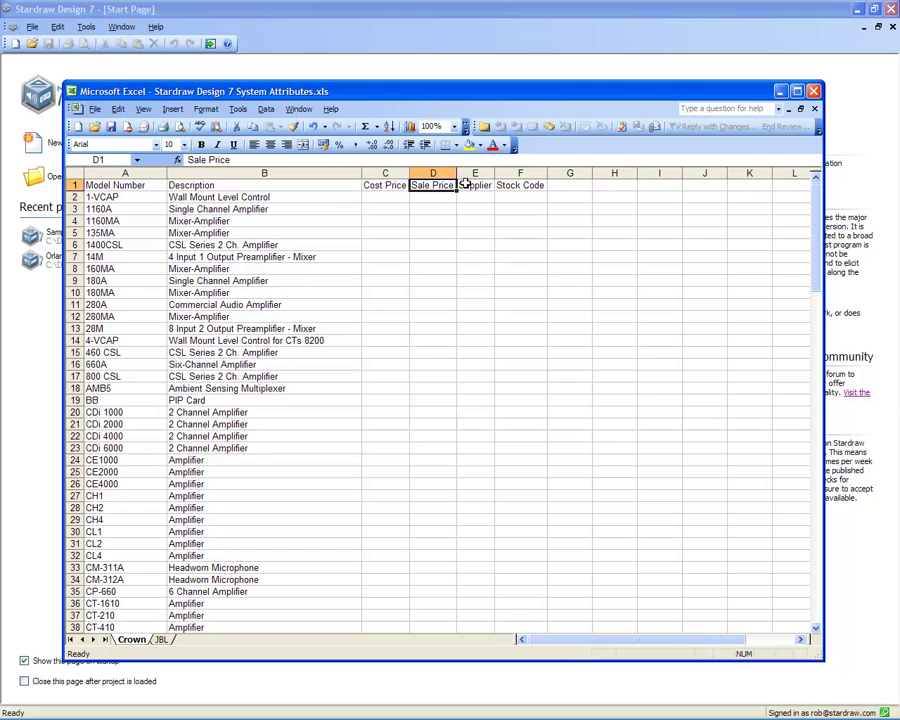
click(480, 186)
click(510, 185)
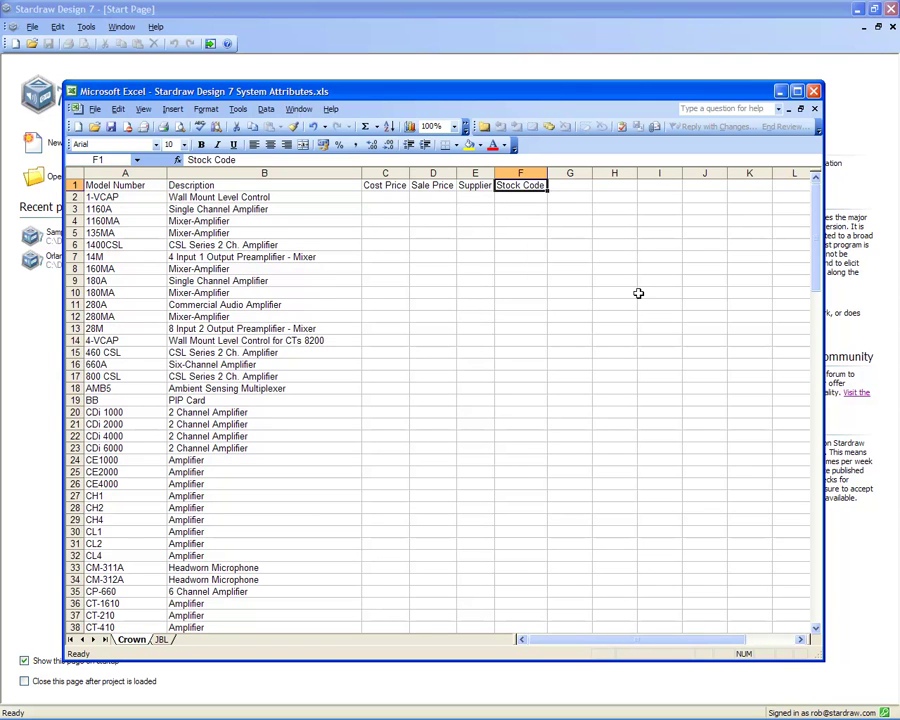
drag(815, 282, 791, 428)
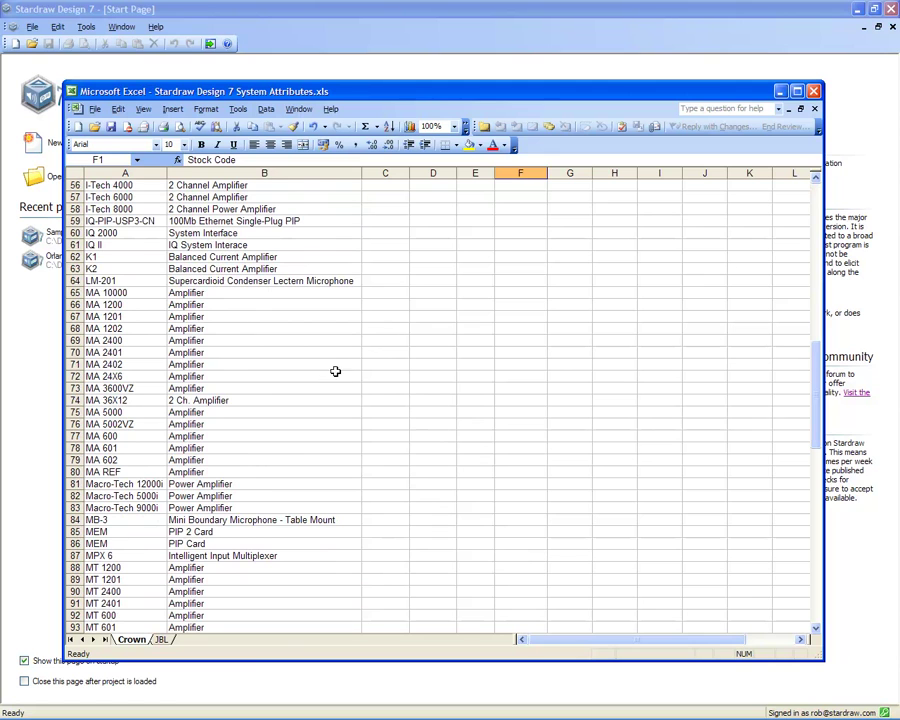
Fill MA 2402's row with 1299, 2495, Harman and abc-007, and save the workbook
click(372, 361)
text(1)
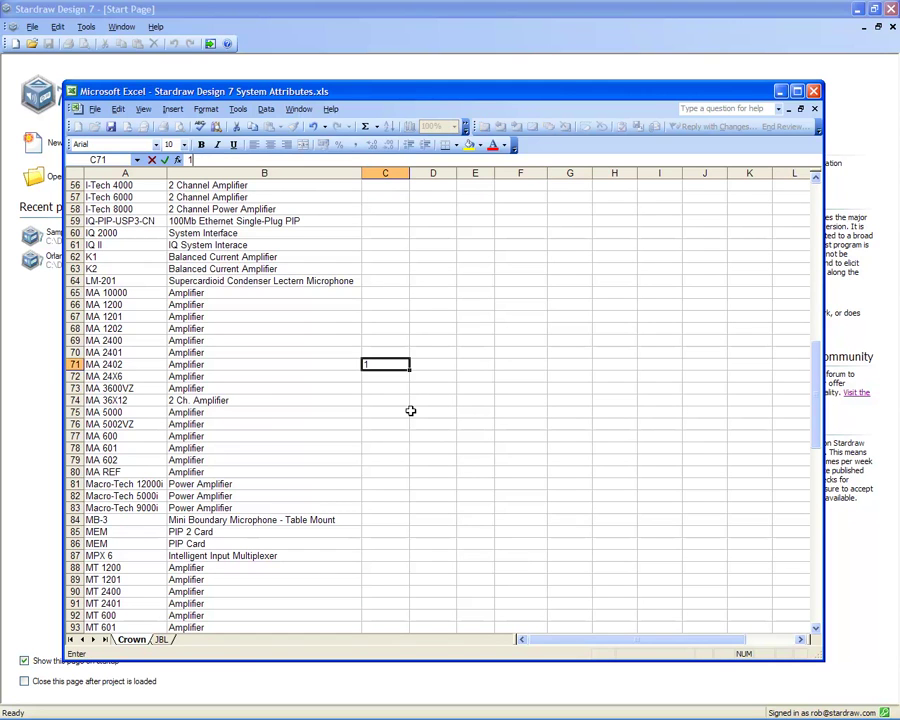
text(299)
key(Tab)
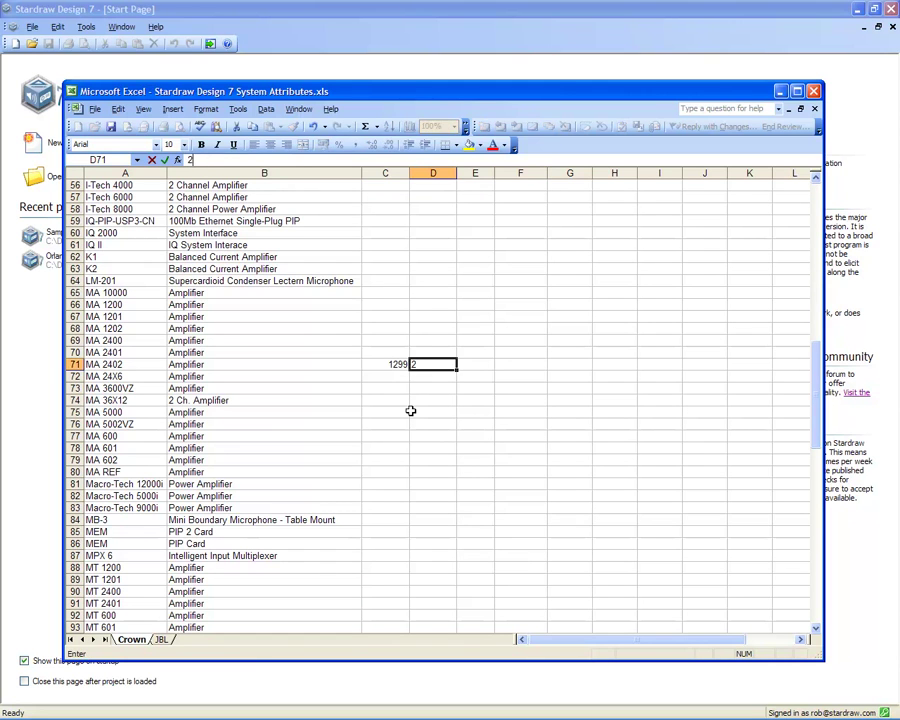
text(2495)
key(Tab)
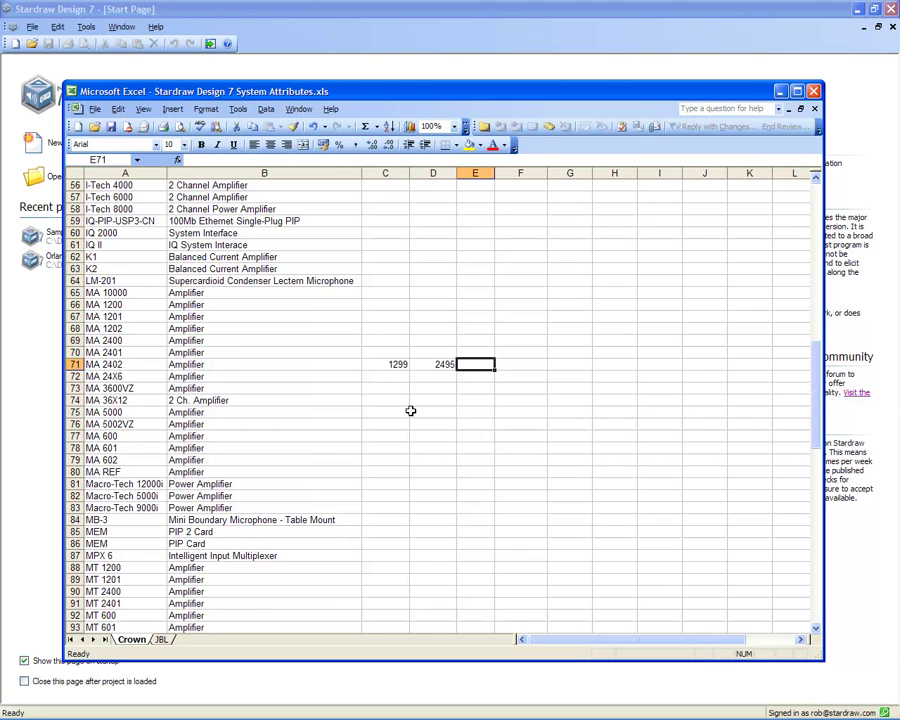
text(Harman)
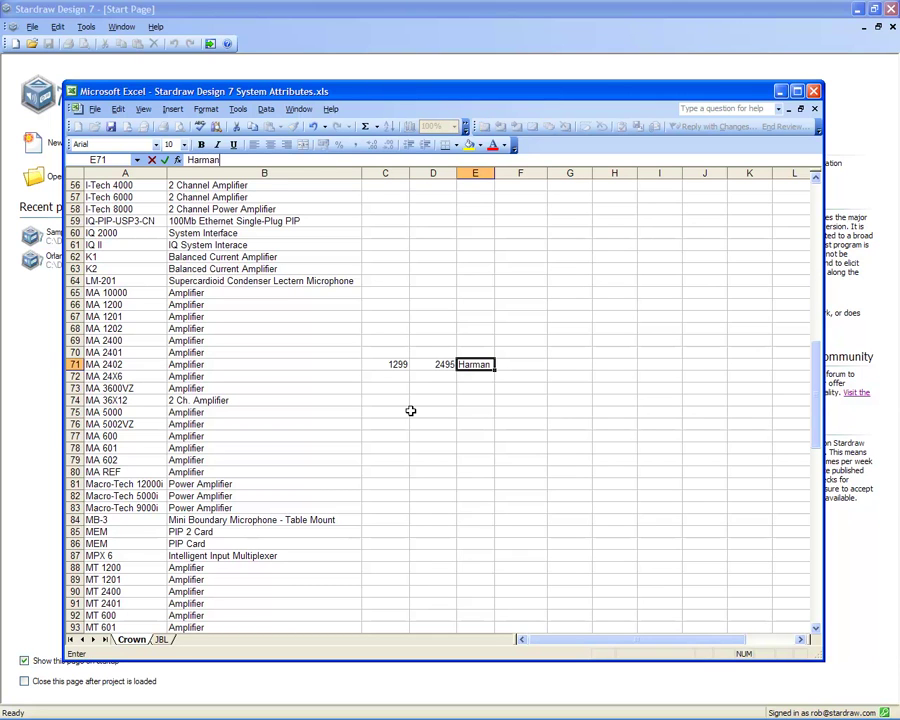
key(Tab)
text(abc-007)
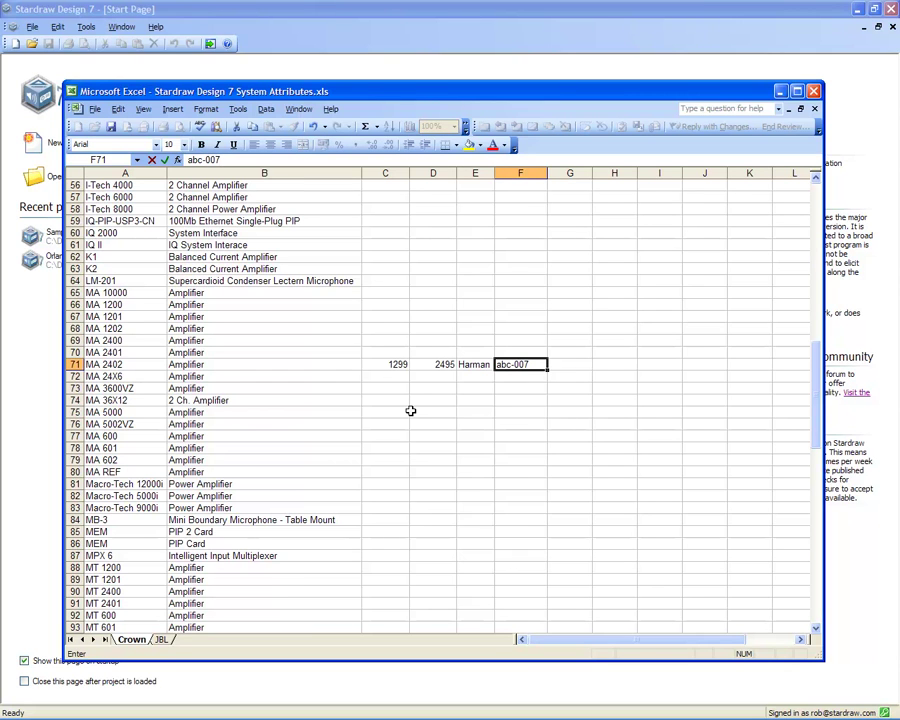
click(111, 126)
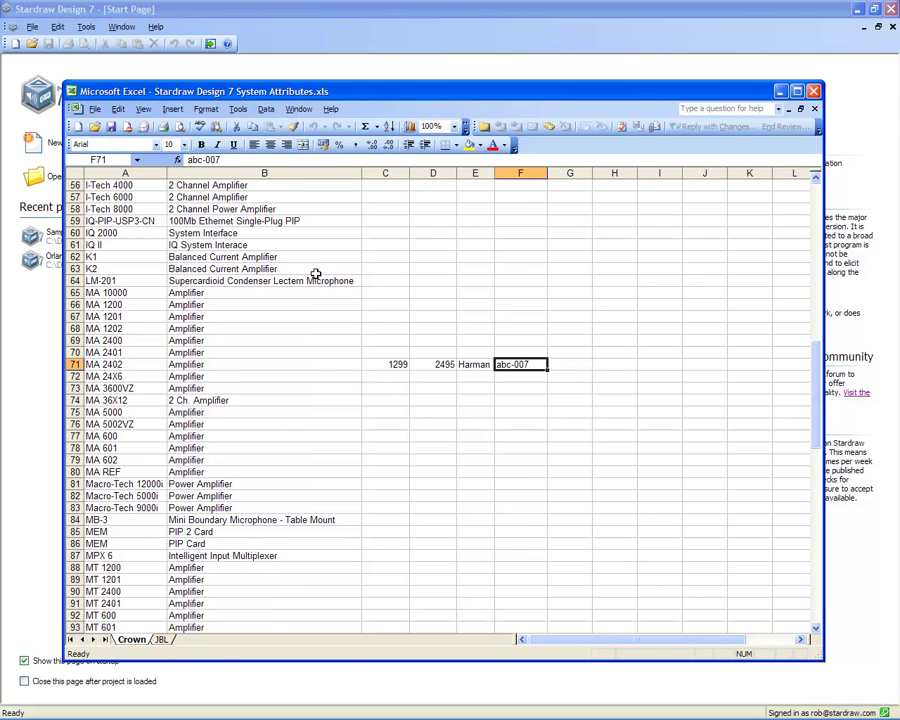
drag(394, 364, 507, 375)
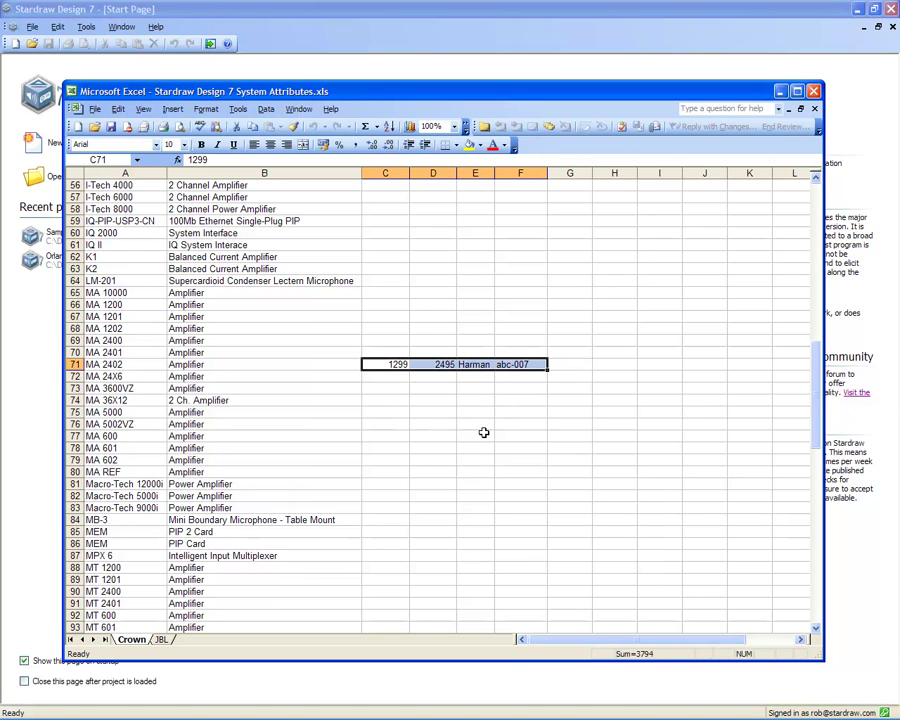
Close Excel and, on the Settings tab, leave AutoSave disabled after briefly enabling it
click(813, 91)
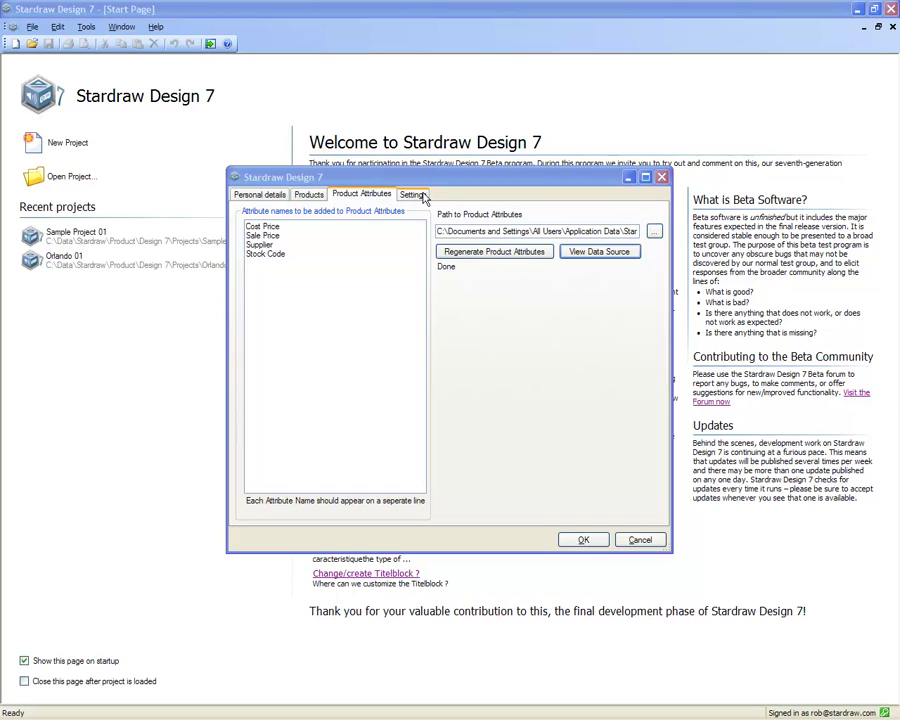
click(423, 197)
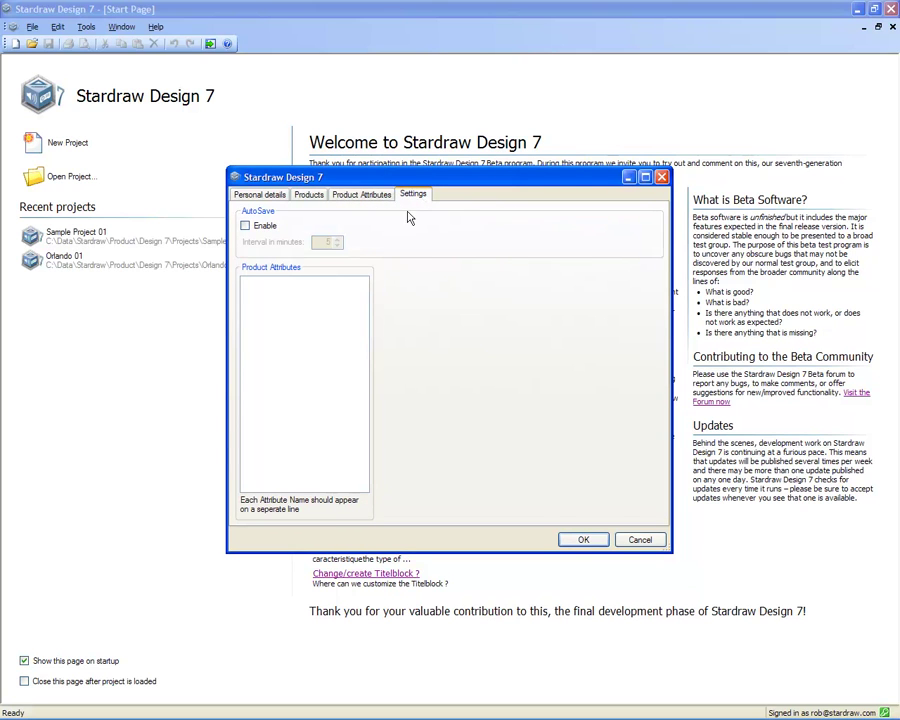
click(246, 226)
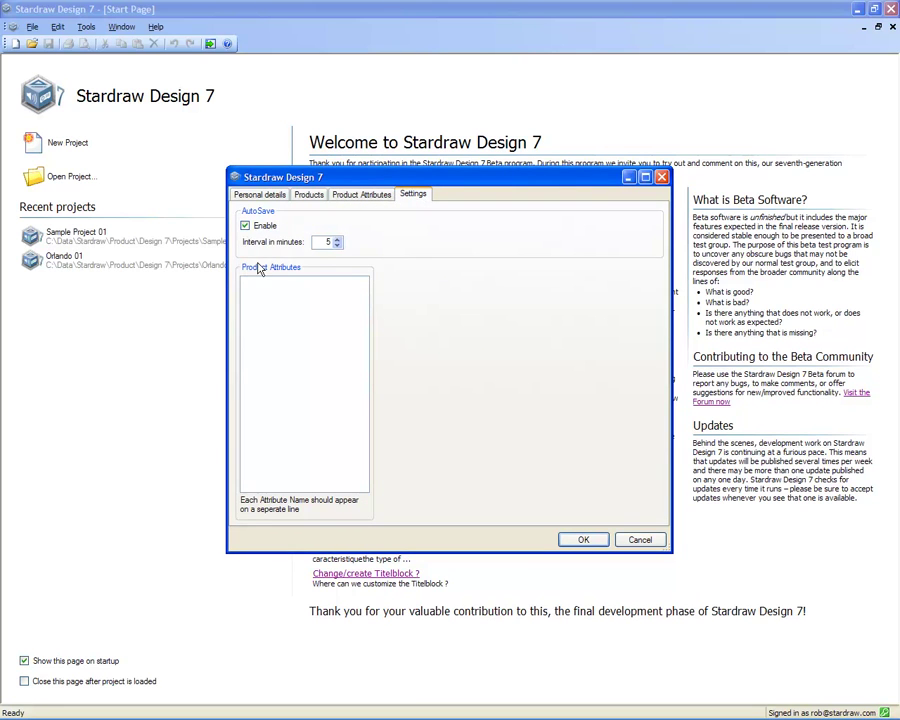
click(338, 240)
click(338, 240)
click(338, 240)
click(338, 240)
click(338, 240)
click(338, 240)
click(338, 240)
click(245, 225)
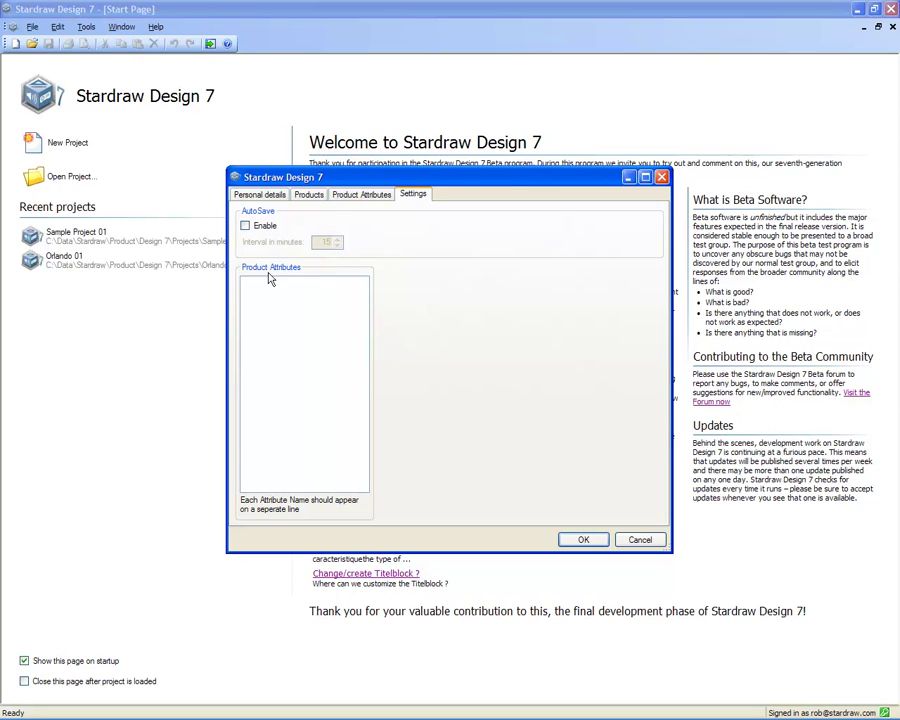
Enter Room, Location and System as product attribute names in the Settings tab
click(293, 332)
text(Room )
text(Location)
key(Return)
text(System)
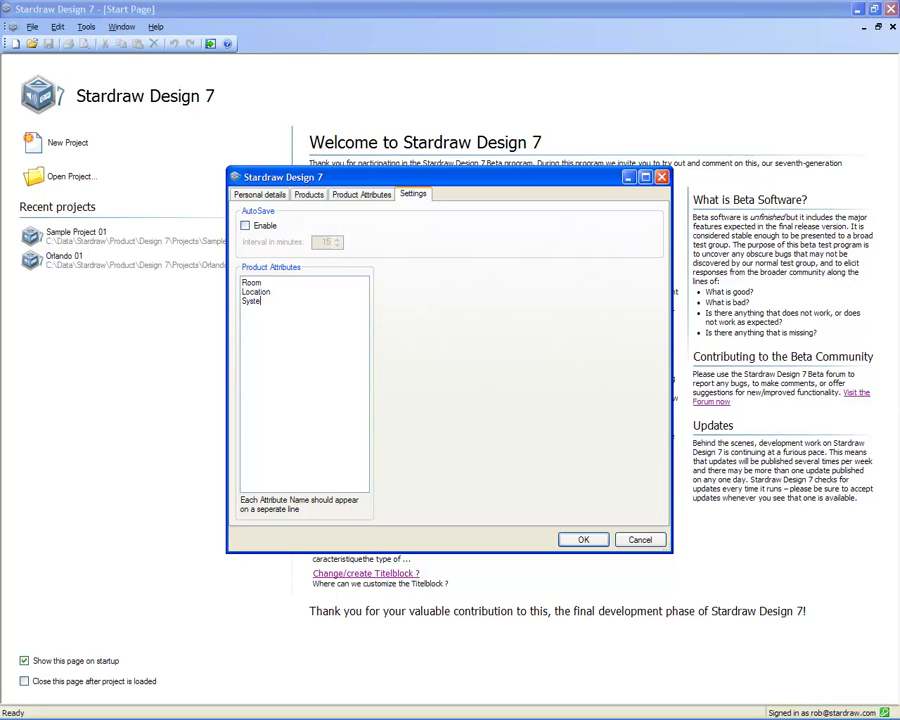